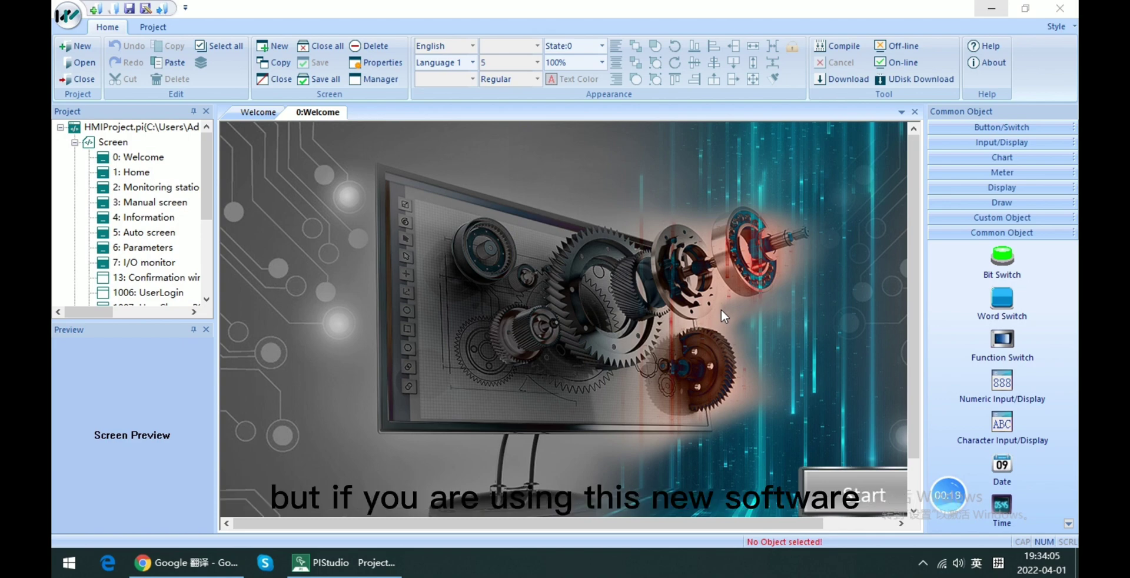
# Check the PIStudio release build version in its program information, then close that dialog
pyautogui.click(989, 62)
pyautogui.click(661, 252)
pyautogui.moveTo(600, 250); pyautogui.dragTo(411, 252)
pyautogui.click(416, 254)
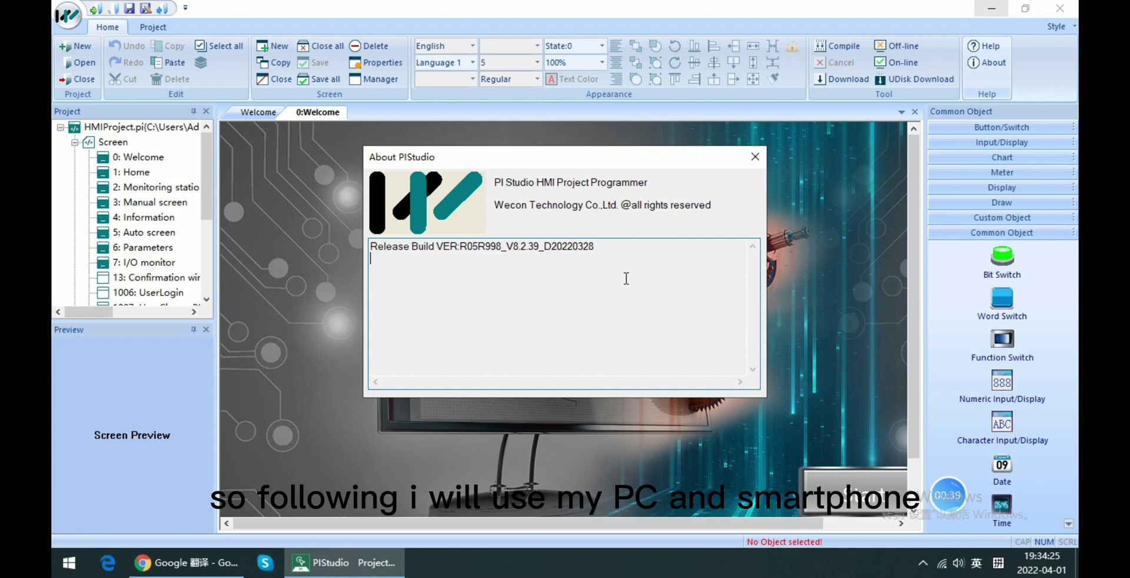
pyautogui.click(752, 162)
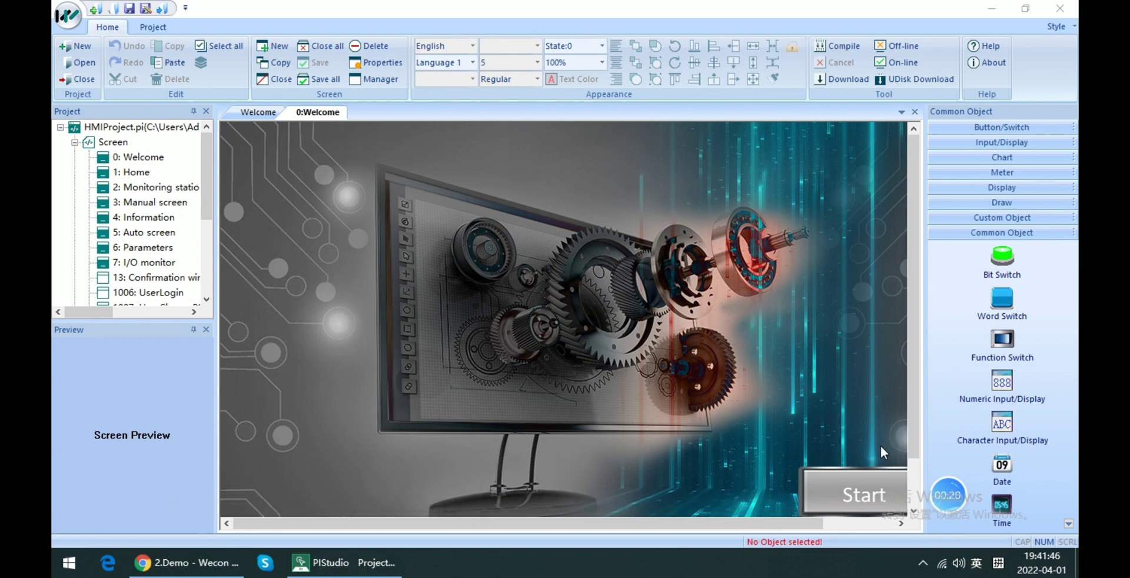
# Open a Windows command prompt and ping the HMI at 192.168.39.223 to test the network connection
pyautogui.press('super+r')
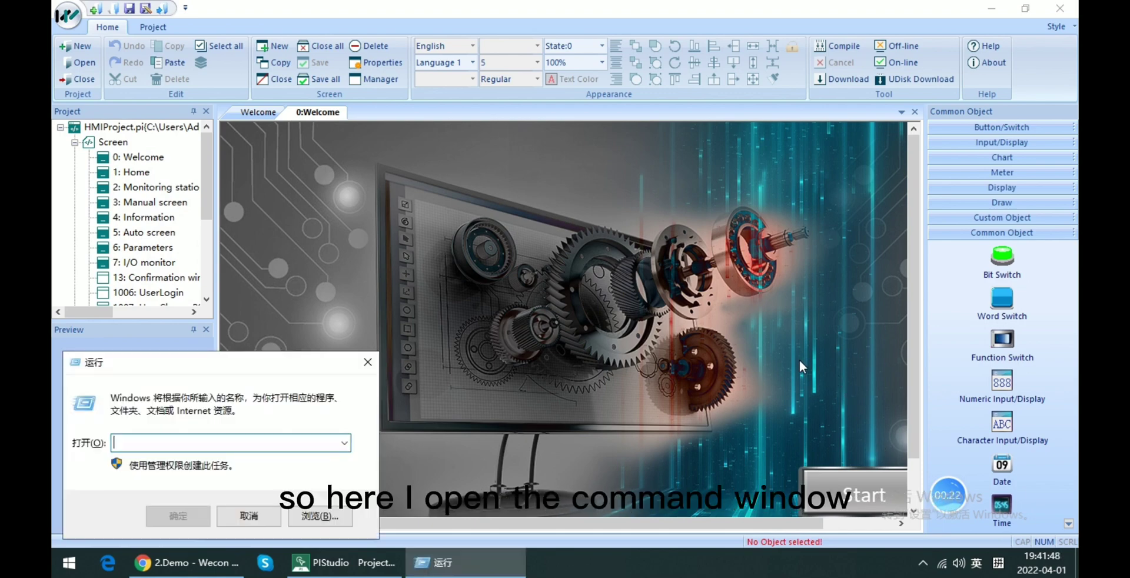
pyautogui.write('cmd')
pyautogui.press('Return')
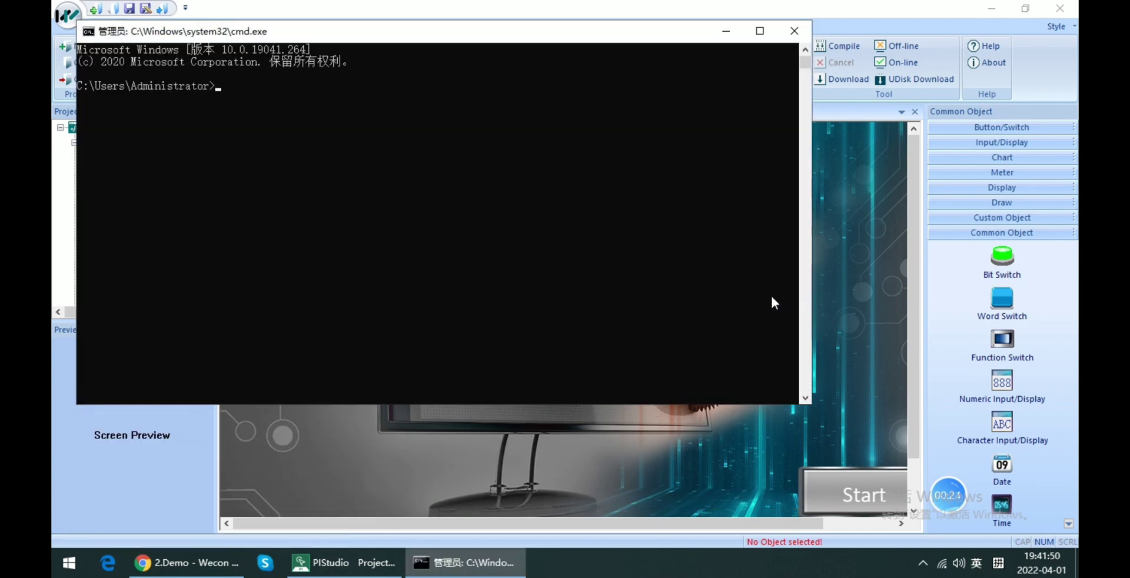
pyautogui.write('ping 1')
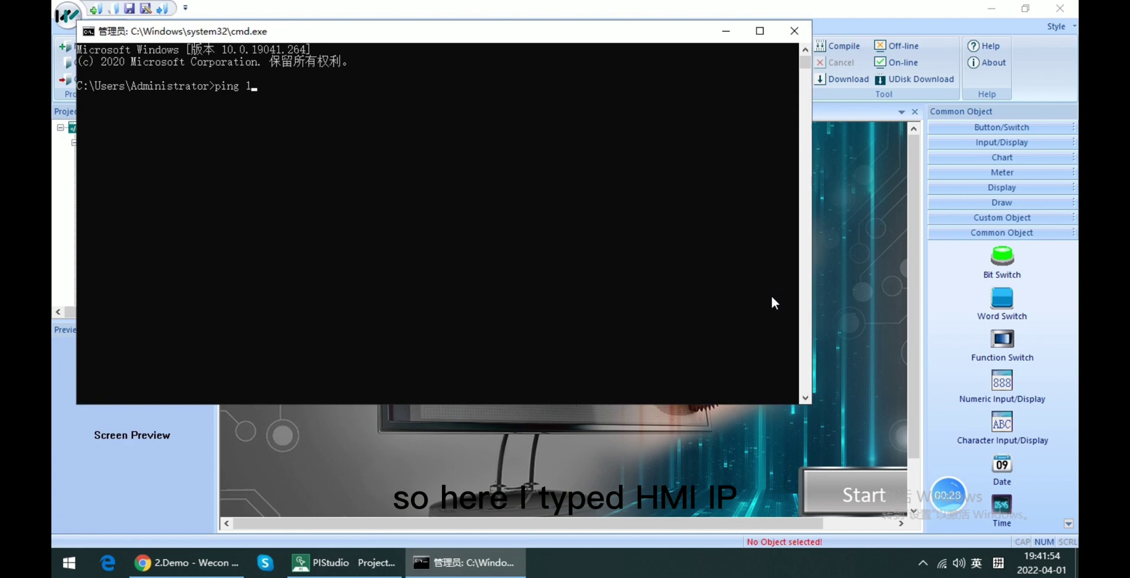
pyautogui.write('92.168.3')
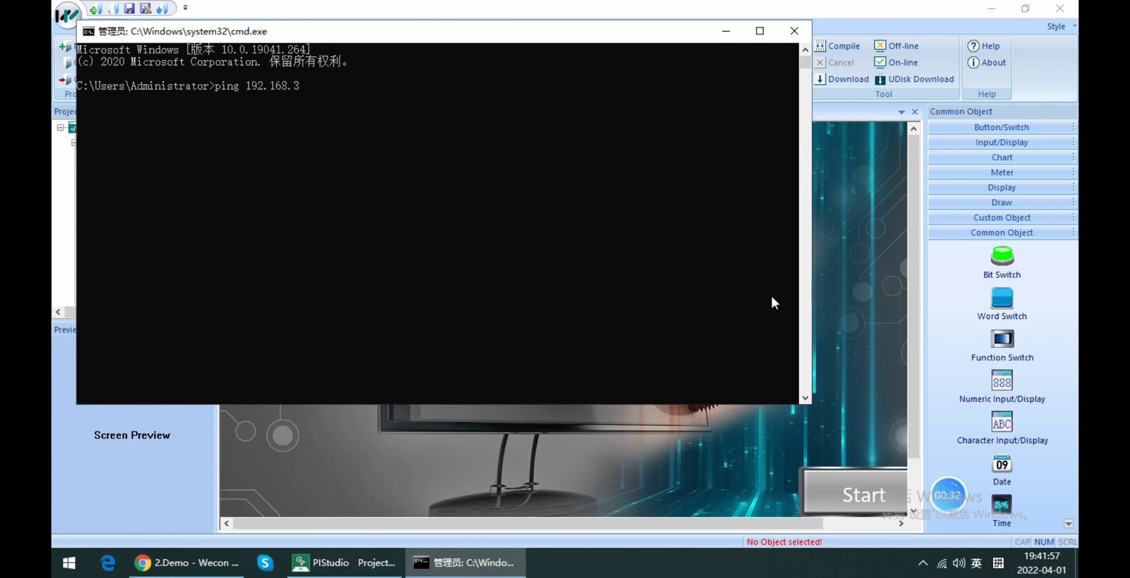
pyautogui.write('9.223')
pyautogui.press('Return')
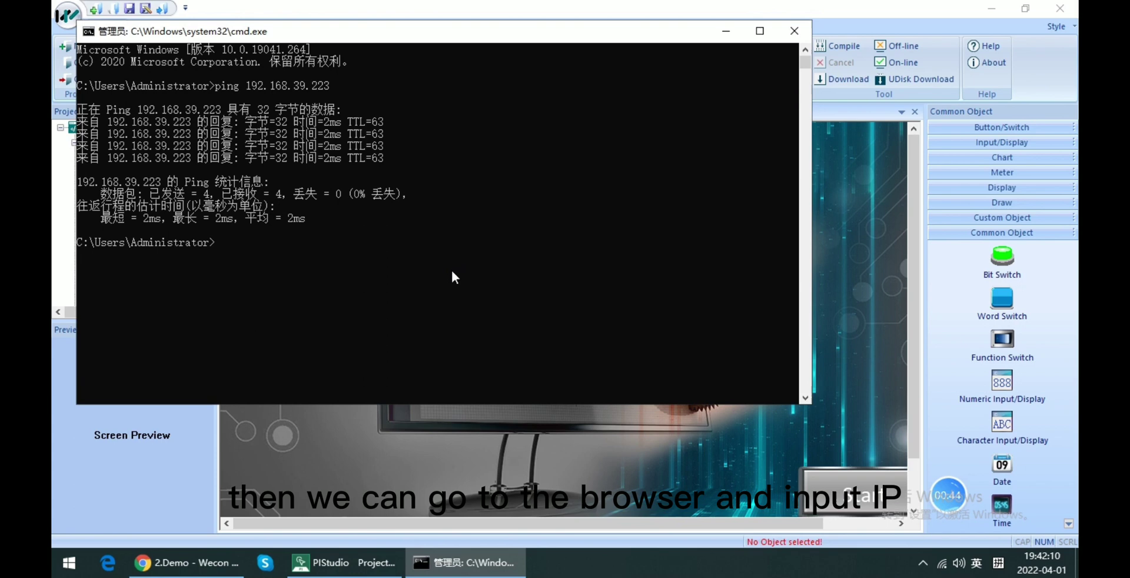
# Switch to Chrome and open the HMI's web page at 192.168.39.223 in a new tab
pyautogui.click(221, 562)
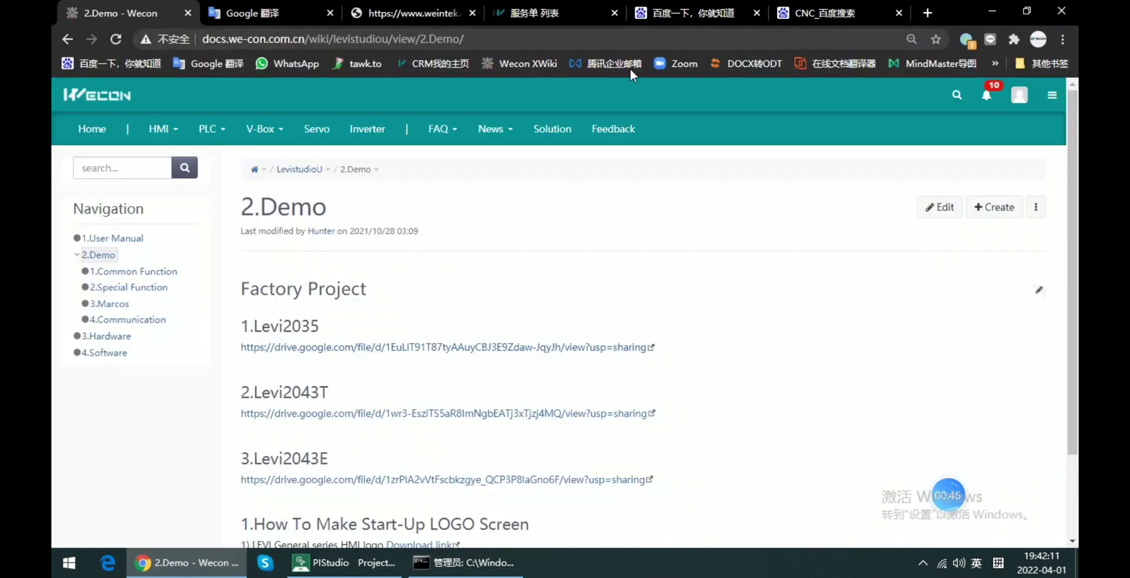
pyautogui.click(928, 13)
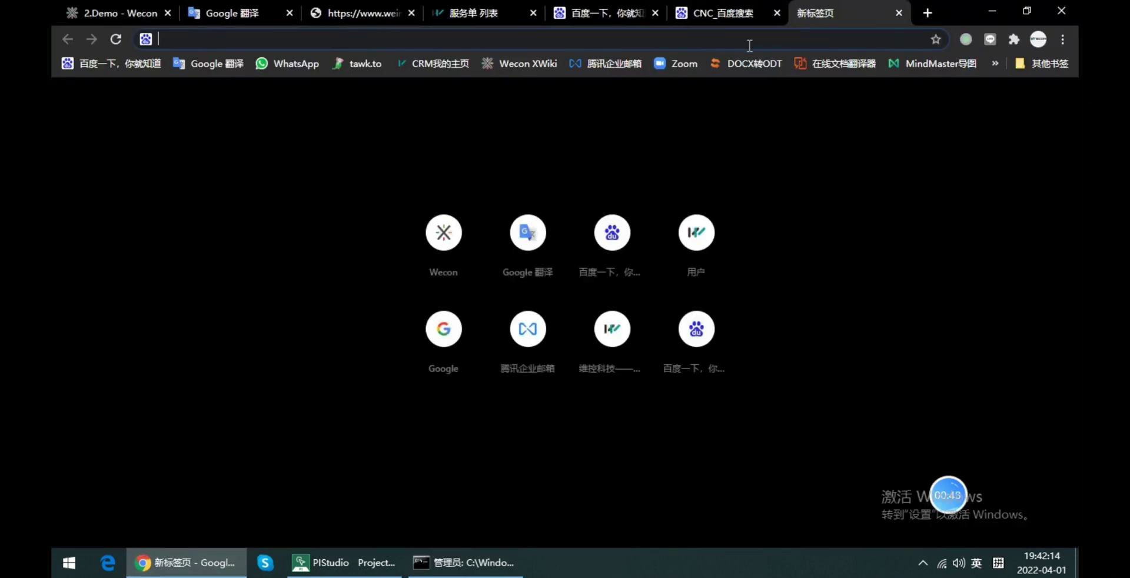
pyautogui.write('192.168.')
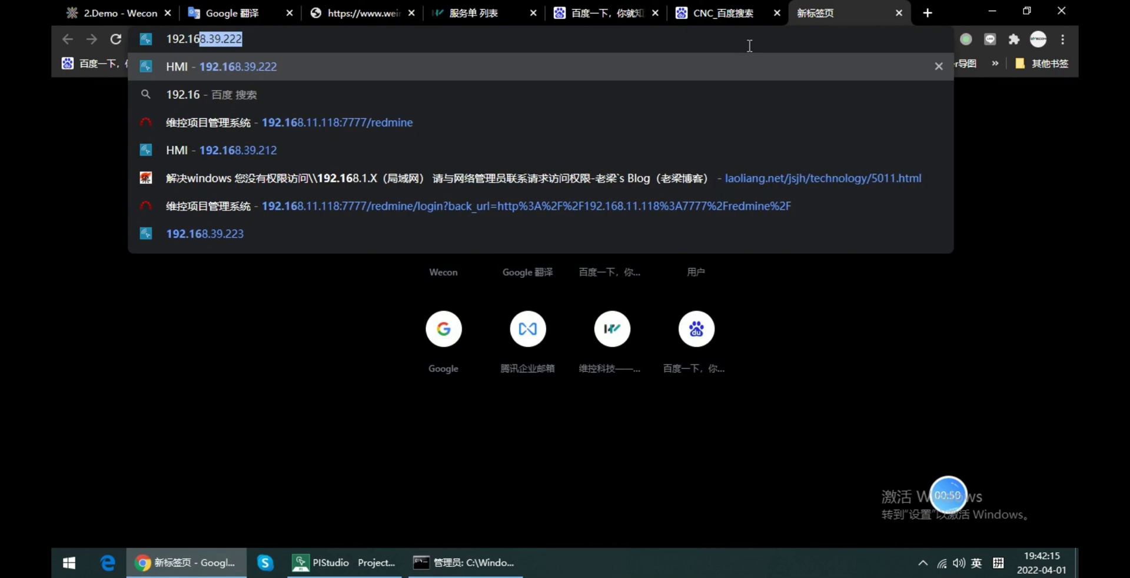
pyautogui.write('39')
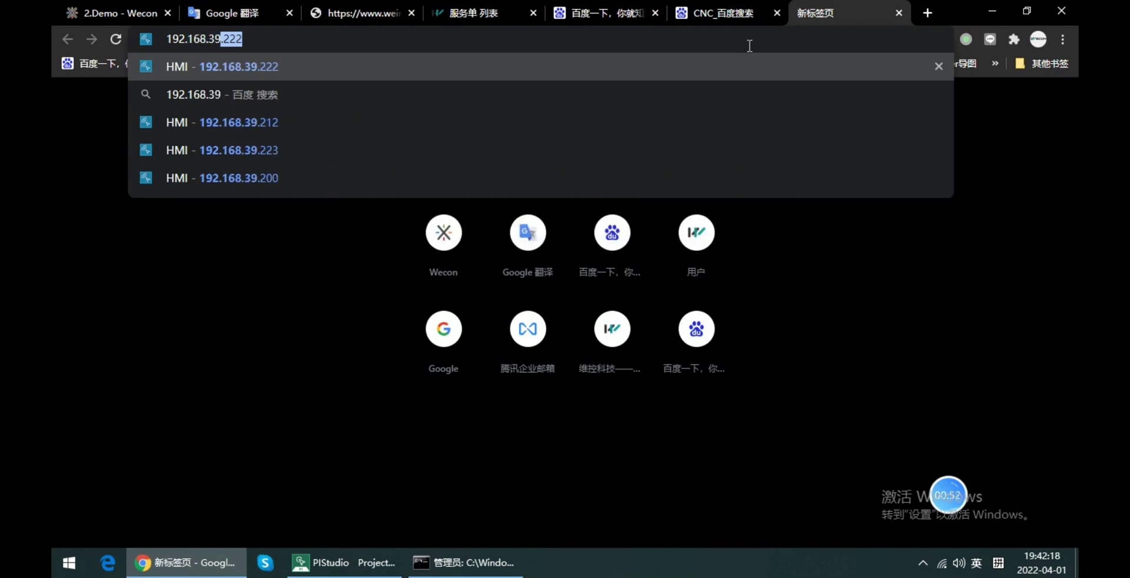
pyautogui.write('.')
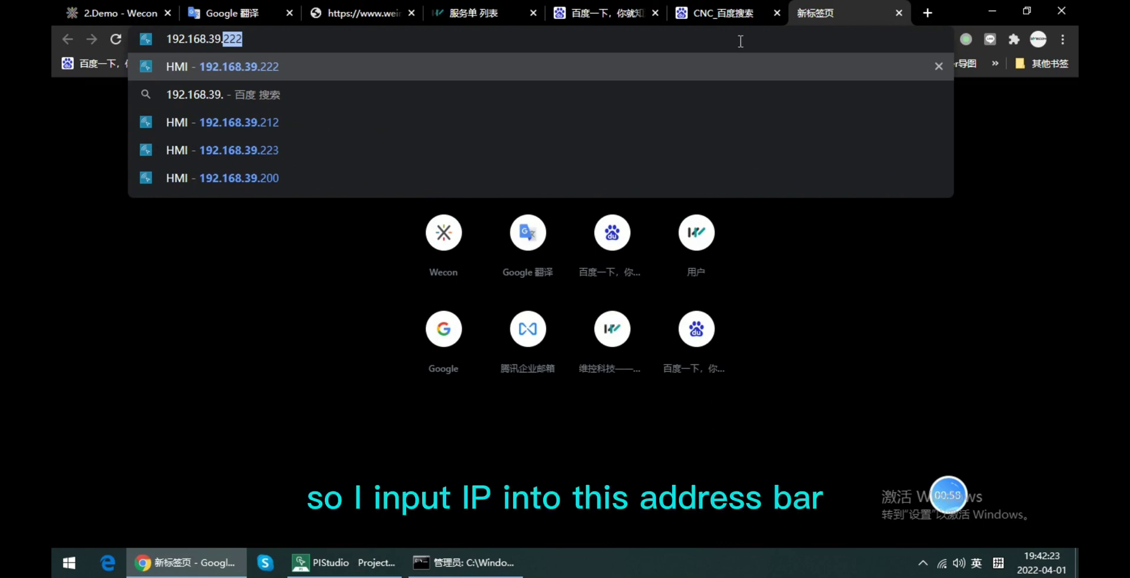
pyautogui.write('223')
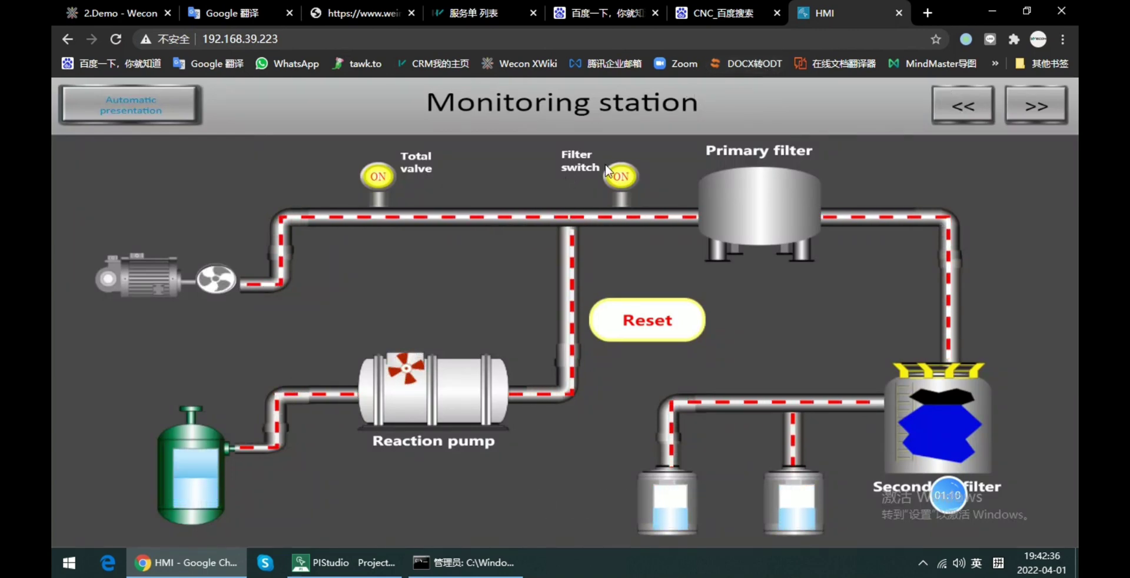
# Browse the HMI's web screens from Monitoring station to Information and onward, trying out their on-screen controls
pyautogui.click(696, 323)
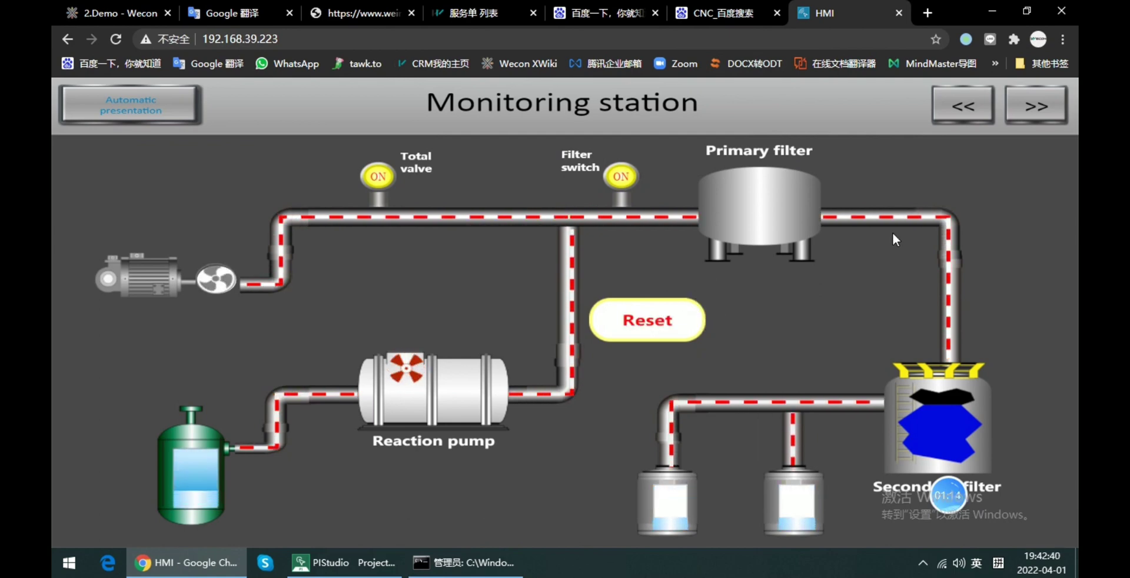
pyautogui.click(1037, 109)
pyautogui.click(1036, 213)
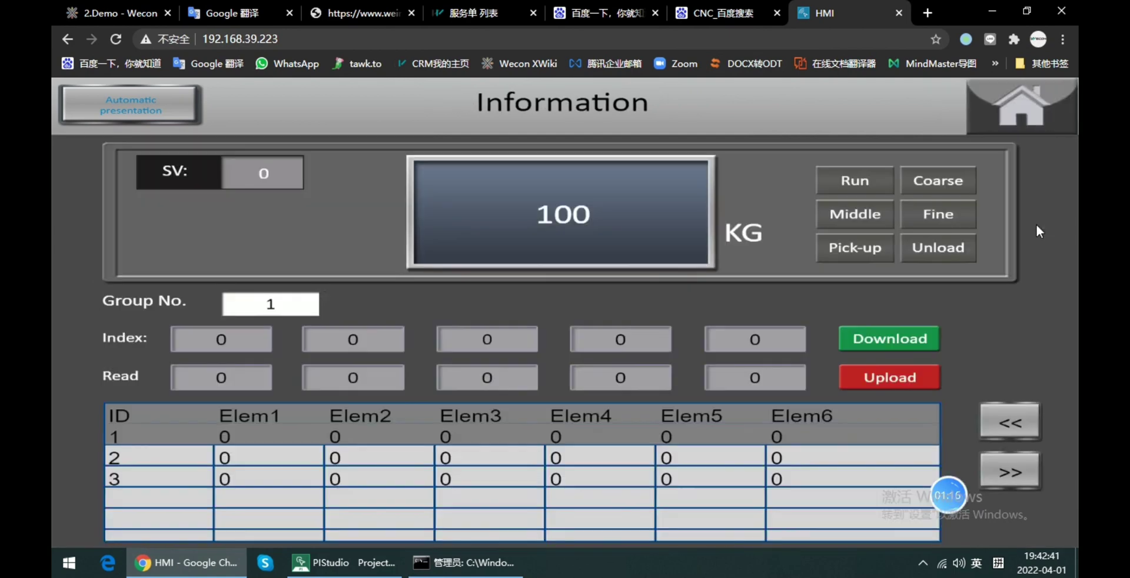
pyautogui.click(1028, 435)
pyautogui.click(804, 267)
pyautogui.click(800, 333)
pyautogui.click(804, 397)
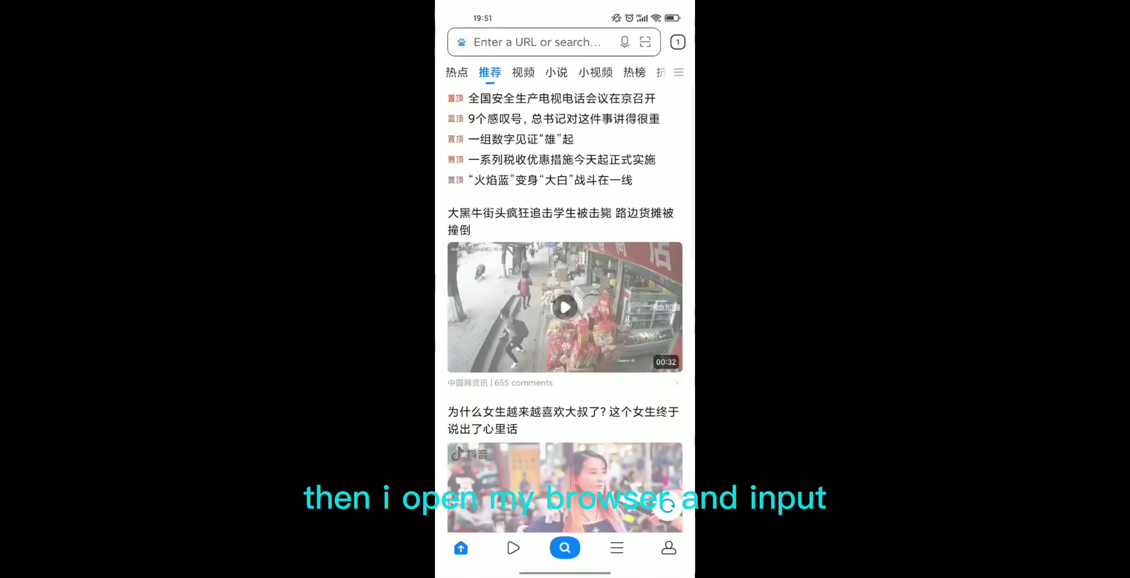
# Open the HMI's web page at 192.168.39.223 in the smartphone's browser
pyautogui.click(474, 42)
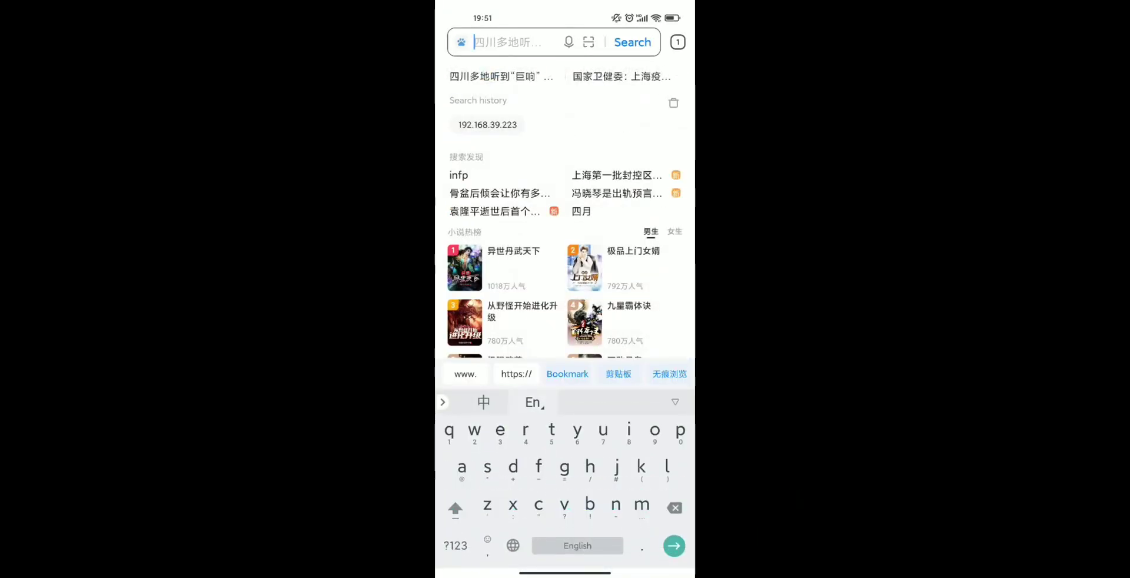
pyautogui.click(455, 545)
pyautogui.write('19')
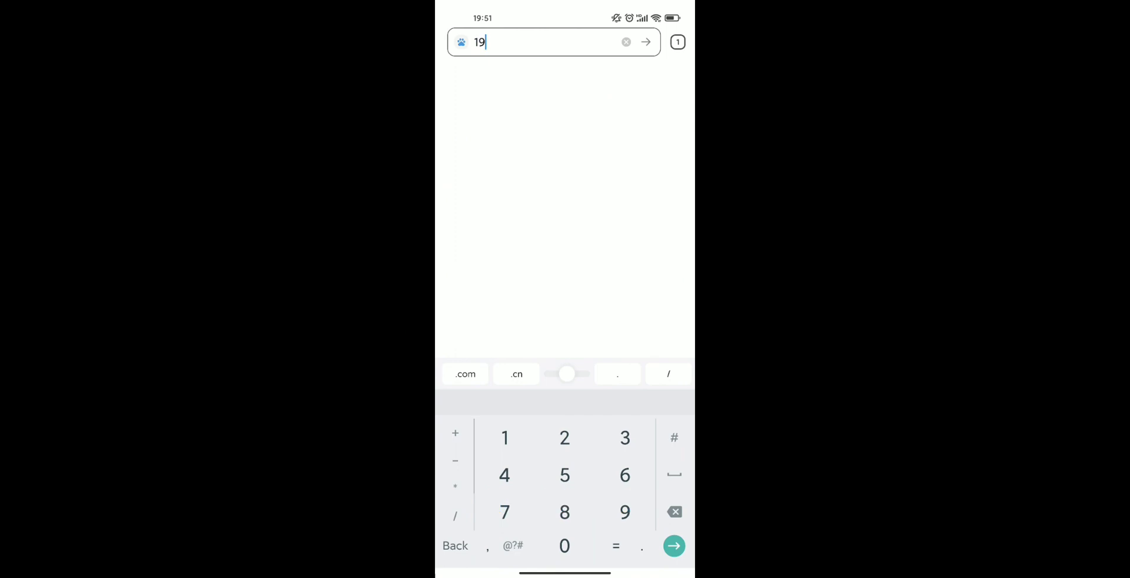
pyautogui.write('2.168')
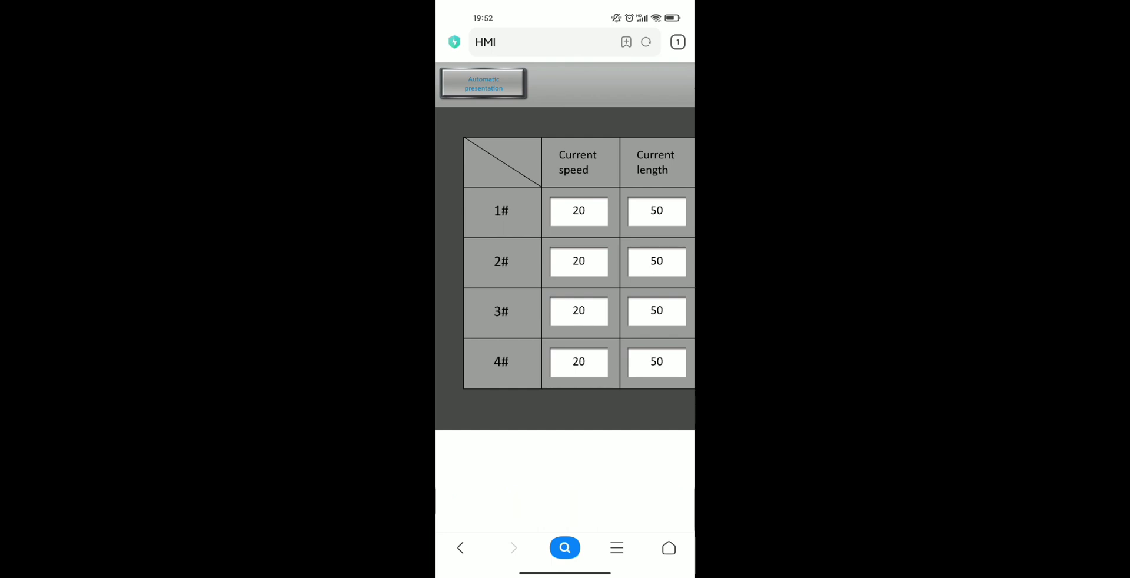
# Enable auto-rotation in the phone's quick settings and return to the HMI page
pyautogui.moveTo(636, 9); pyautogui.dragTo(636, 118)
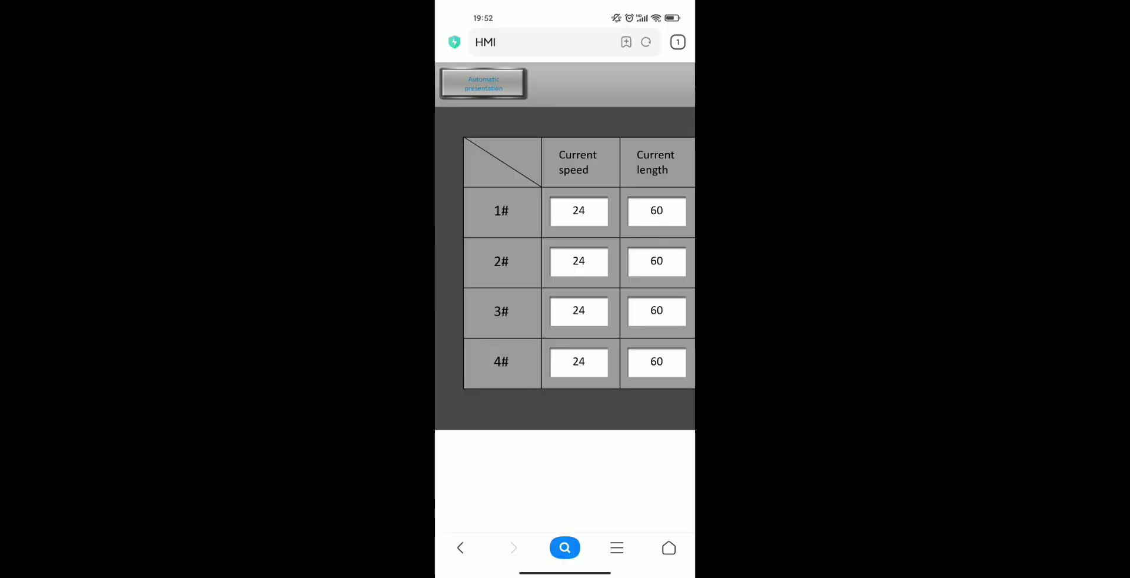
pyautogui.moveTo(635, 9); pyautogui.dragTo(636, 353)
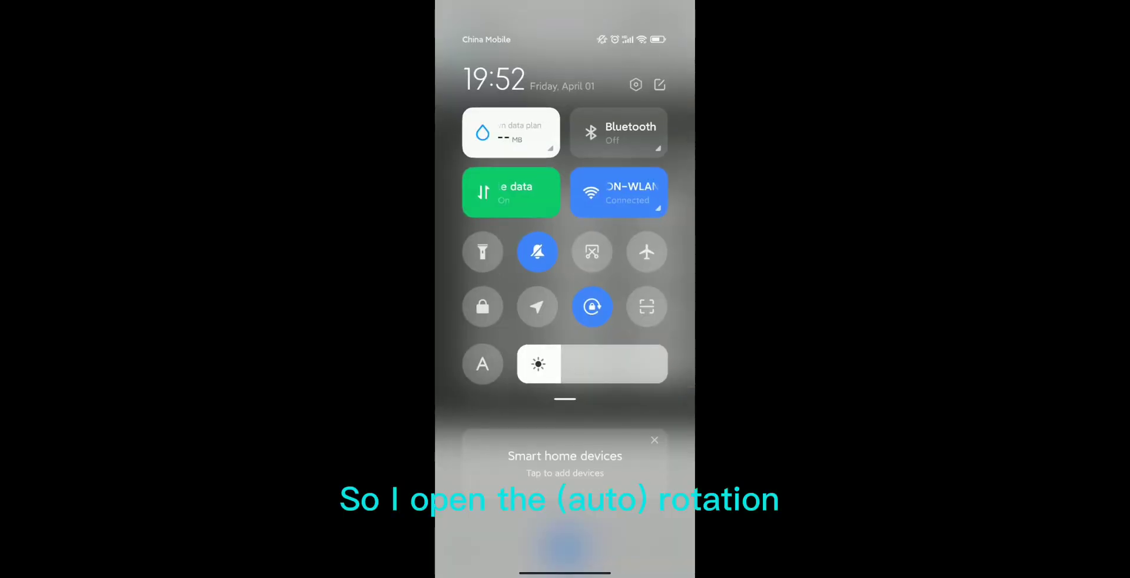
pyautogui.click(593, 306)
pyautogui.moveTo(694, 352); pyautogui.dragTo(642, 352)
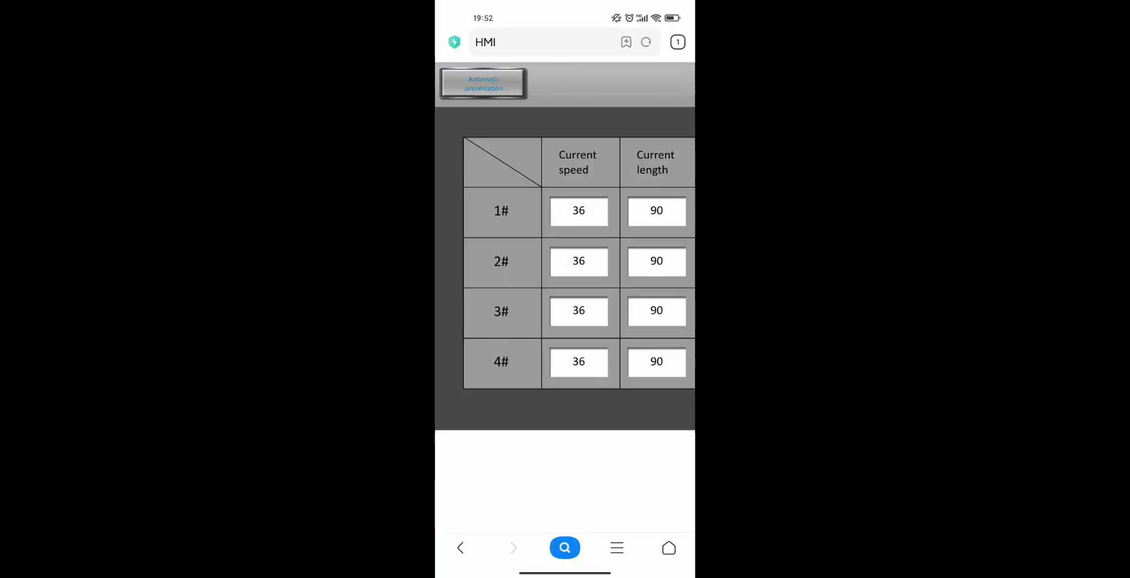